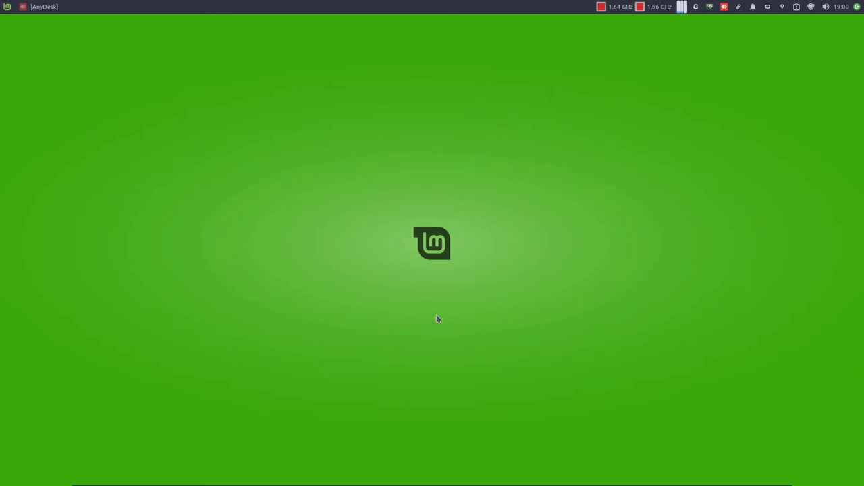
Launch MultiSystem, open the MULTISYSTEM USB volume in the file manager, and minimise the file manager
mouse_move(475, 484)
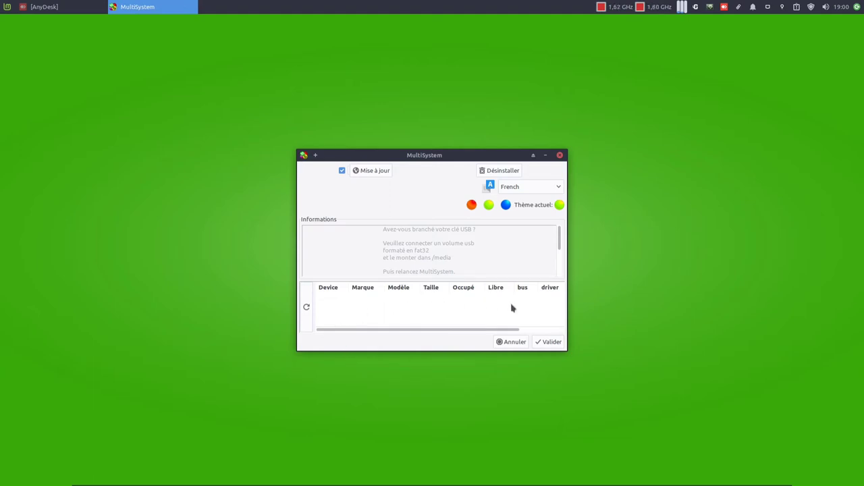
mouse_move(257, 484)
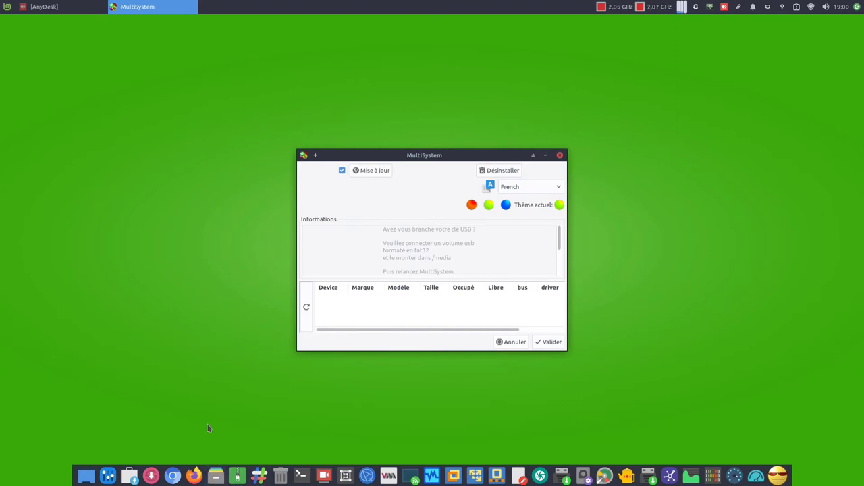
key("super+e")
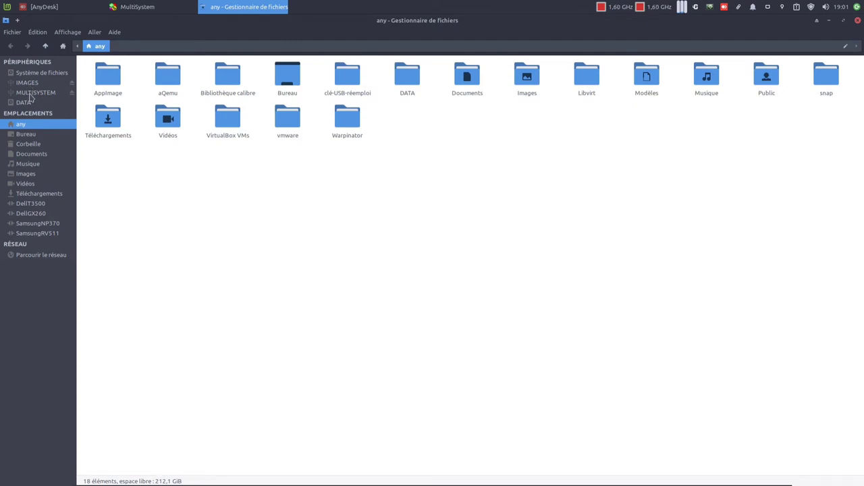
left_click(30, 94)
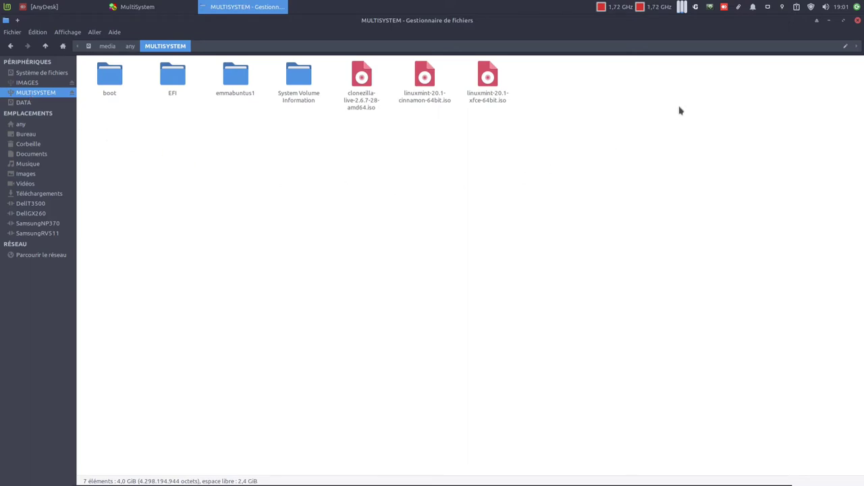
left_click(829, 22)
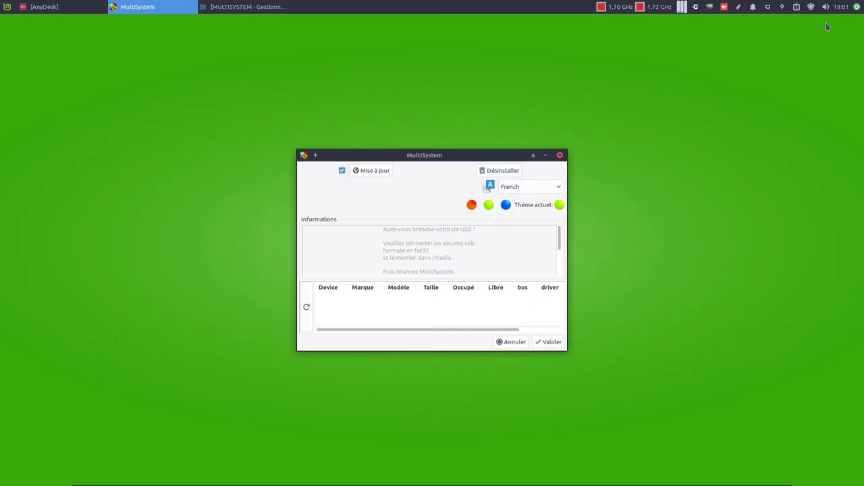
Refresh the list of USB devices, select the Integral Courier volume /dev/sdc1 and validate it
left_click(306, 310)
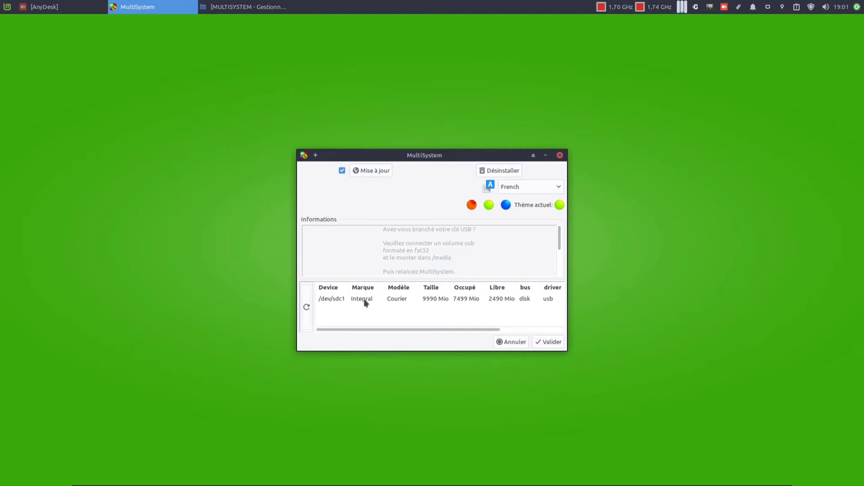
left_click(364, 301)
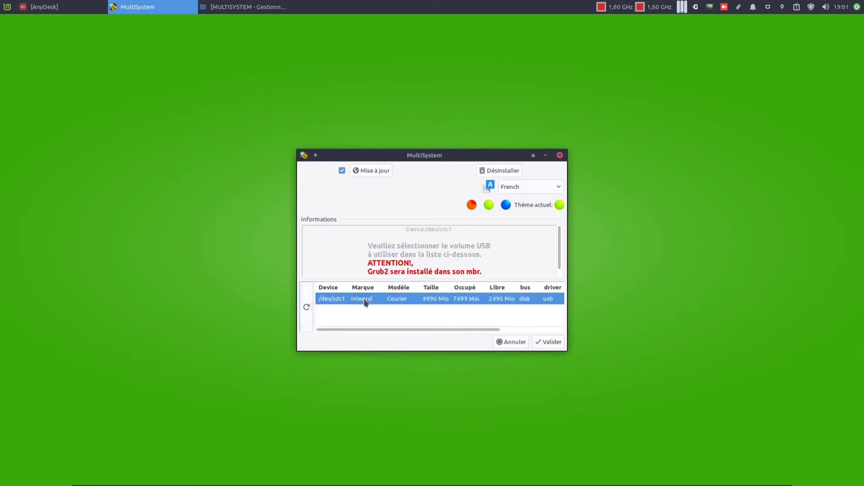
left_click(559, 343)
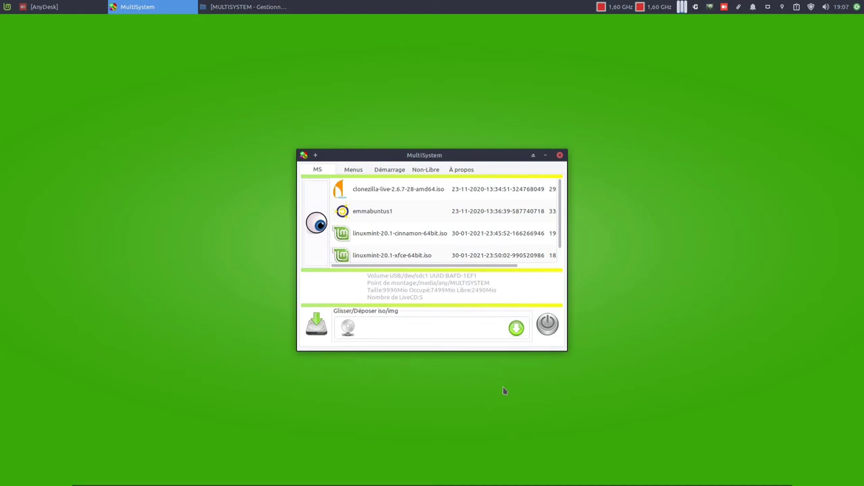
Review the bootable systems installed on the USB volume by selecting each list entry in turn
left_click(428, 194)
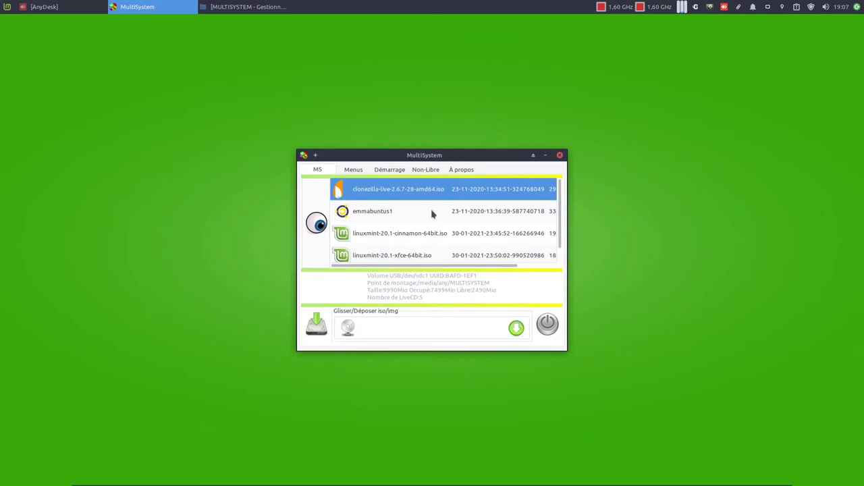
left_click(432, 212)
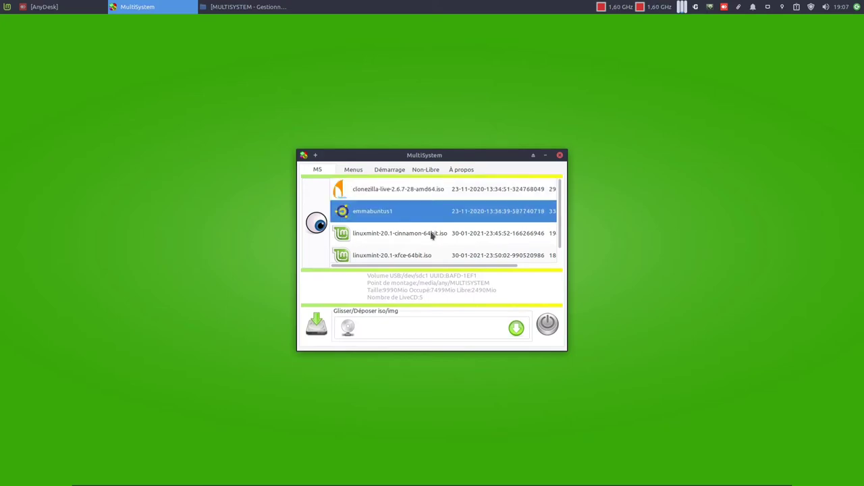
left_click(430, 234)
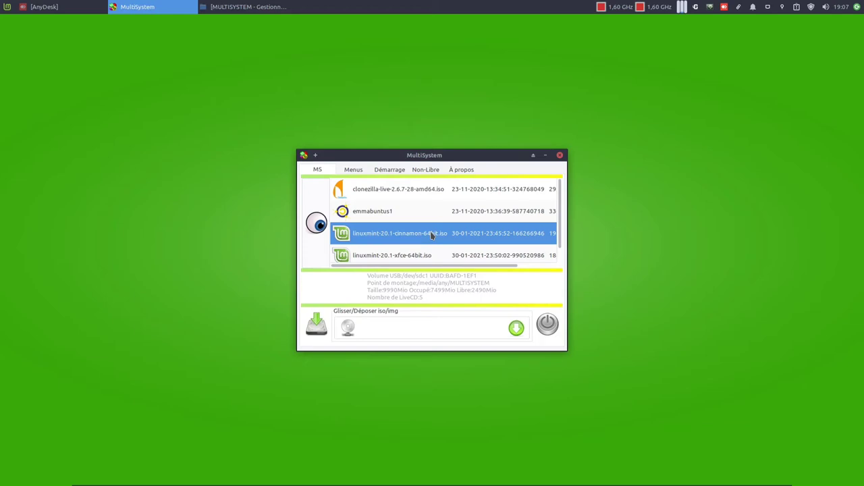
left_click(433, 255)
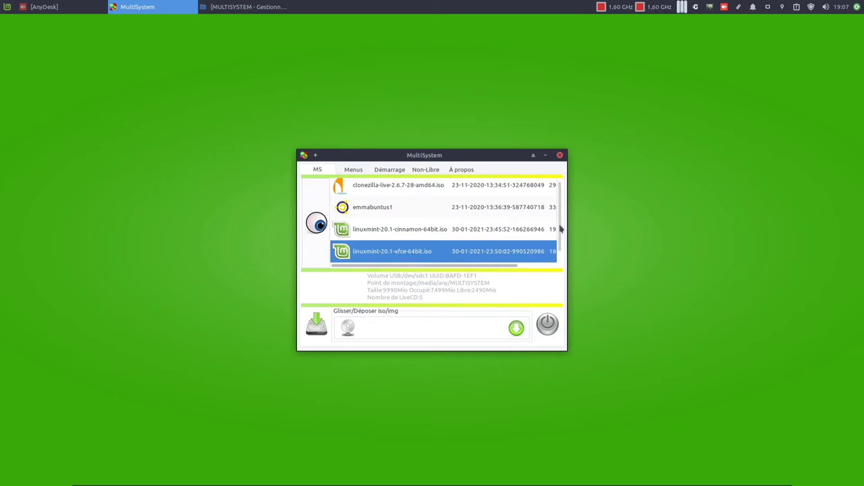
scroll(559, 230, "down", 1)
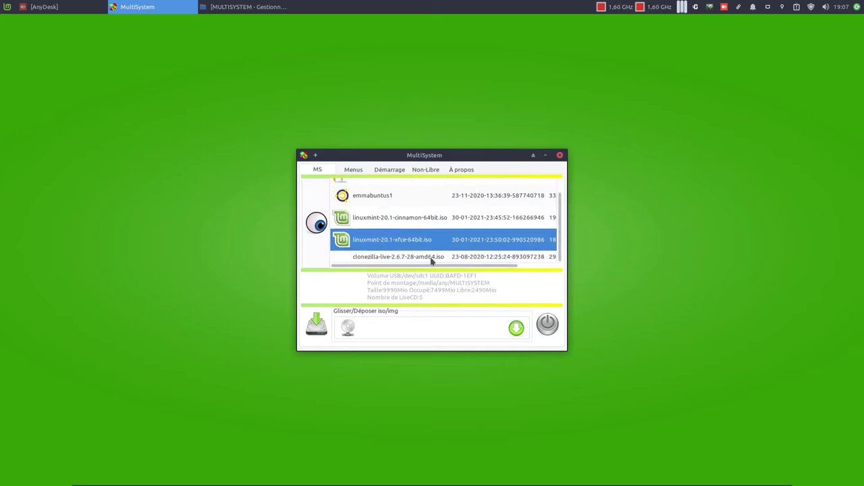
left_click(432, 258)
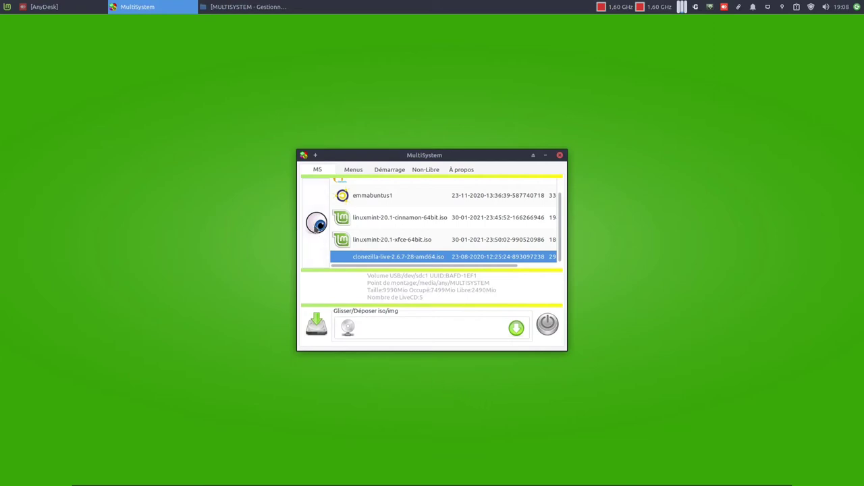
Show the advanced menu and delete linuxmint-20.1-cinnamon-64bit.iso from the USB volume, confirming and entering the administrator password
left_click(316, 226)
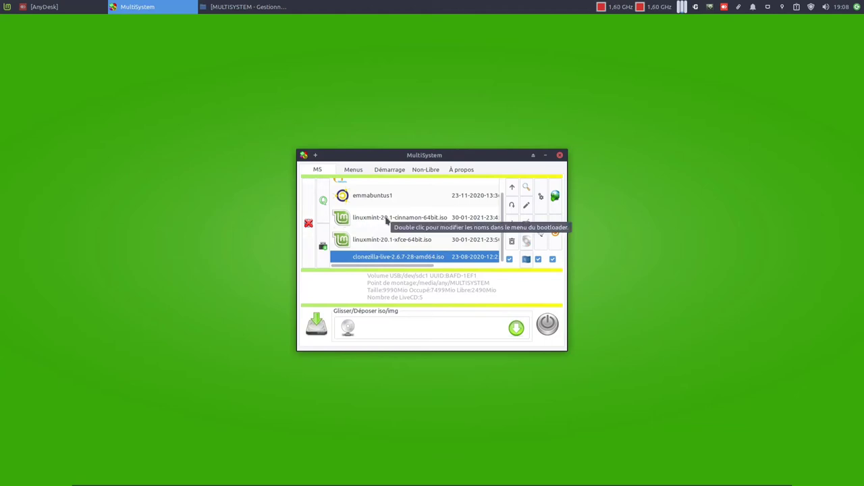
left_click(388, 221)
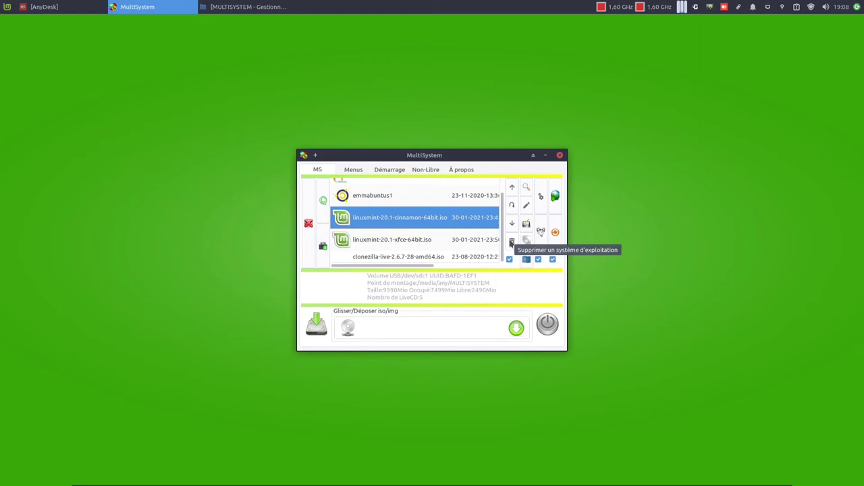
left_click(511, 242)
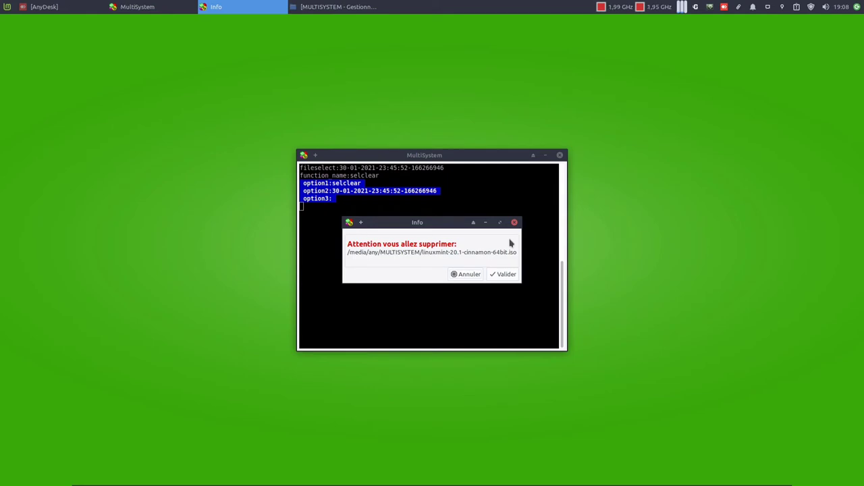
left_click(510, 273)
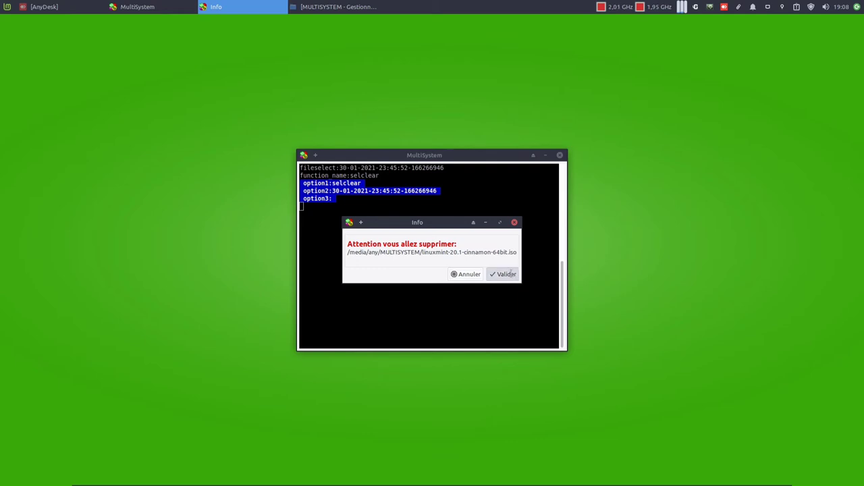
type("*")
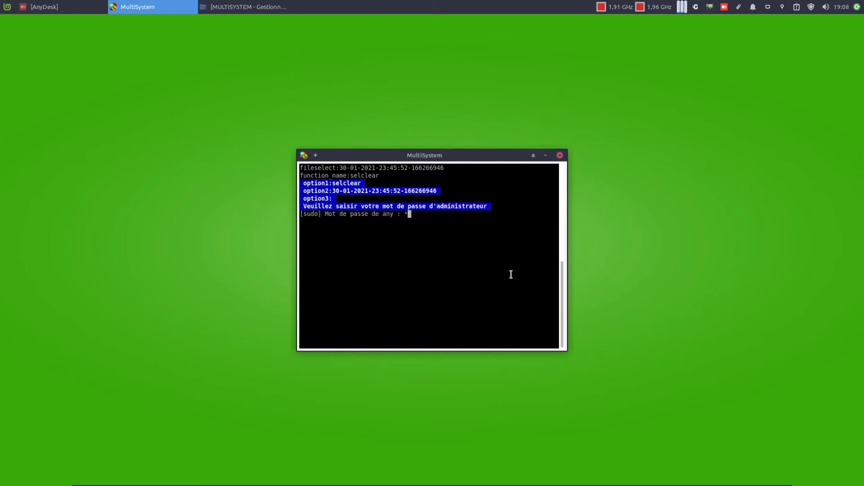
type("*******")
key("Return")
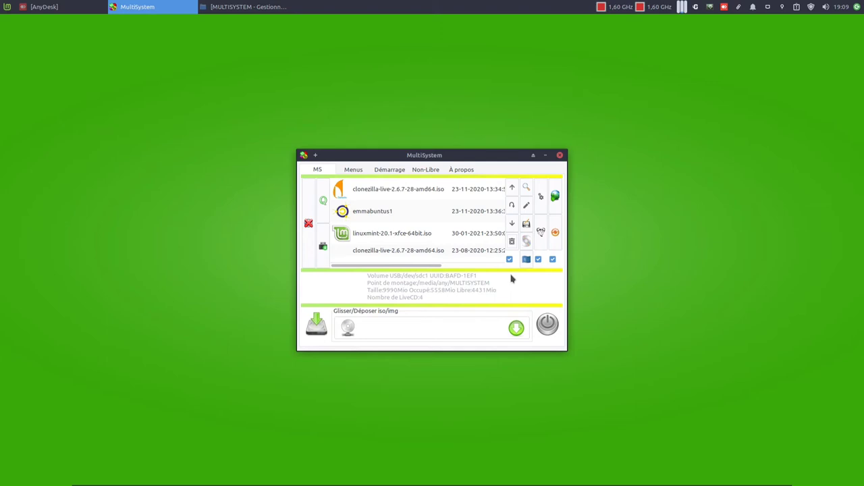
Delete linuxmint-20.1-xfce-64bit.iso from the USB volume, confirming the removal and entering the administrator password
left_click(417, 235)
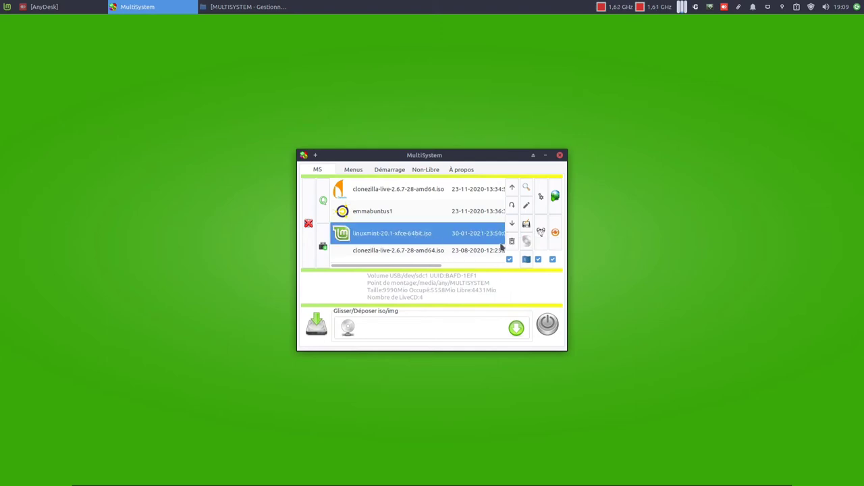
left_click(511, 243)
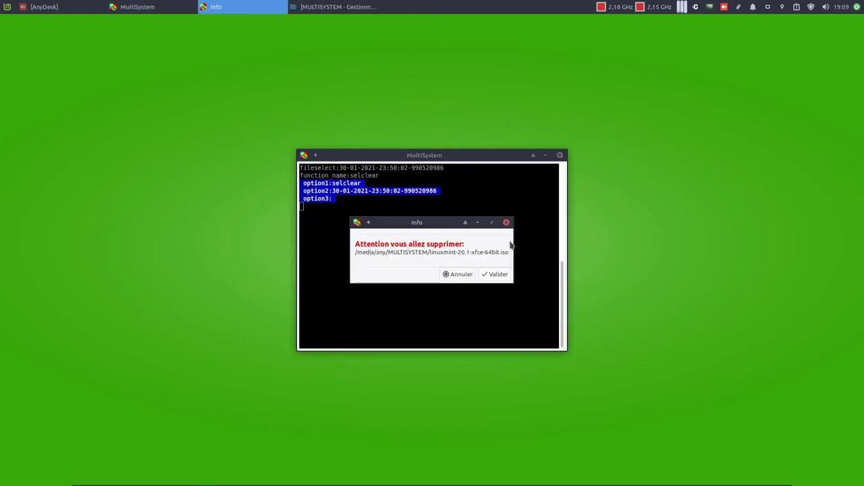
left_click(497, 274)
type("***")
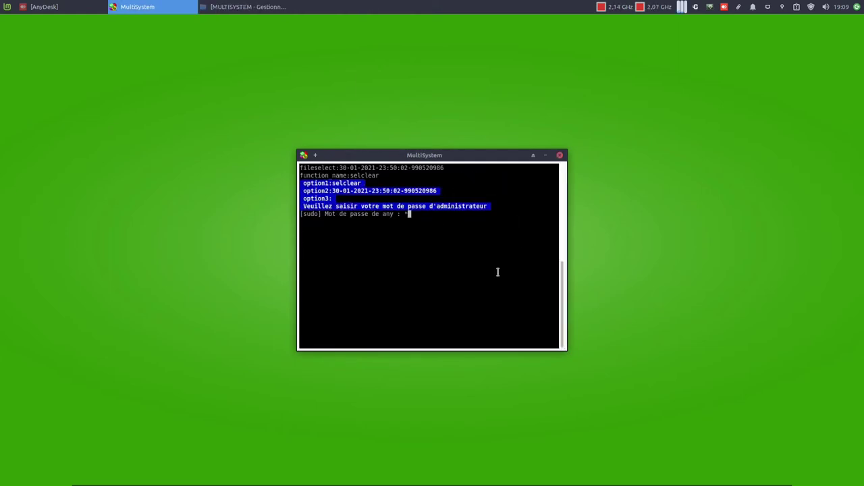
type("*****")
key("Return")
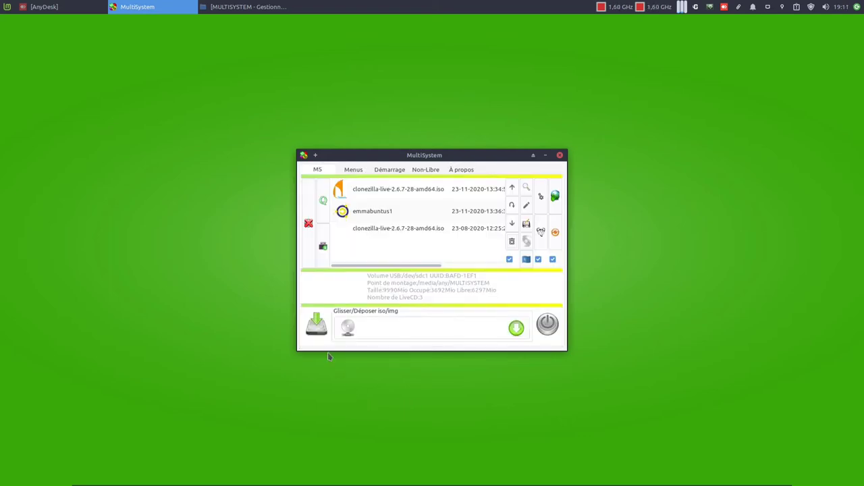
Hide the advanced menu and arrange the MultiSystem and file manager windows side by side
left_click(308, 225)
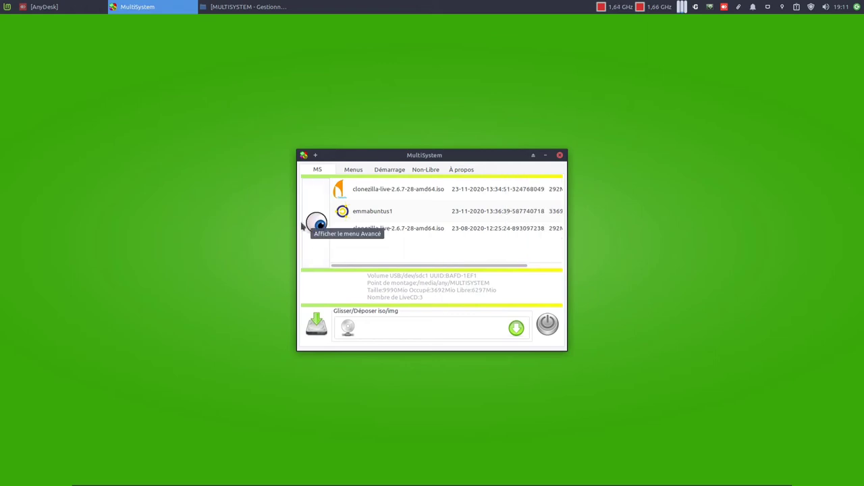
left_click_drag(347, 154, 502, 140)
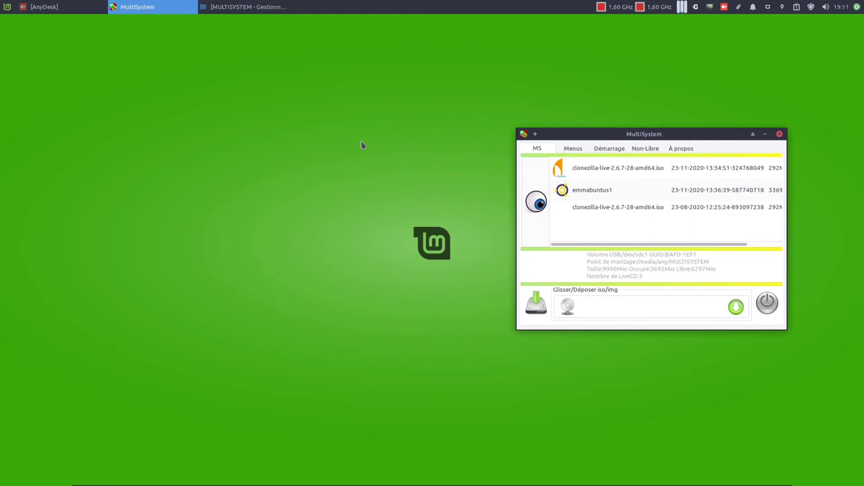
left_click(233, 8)
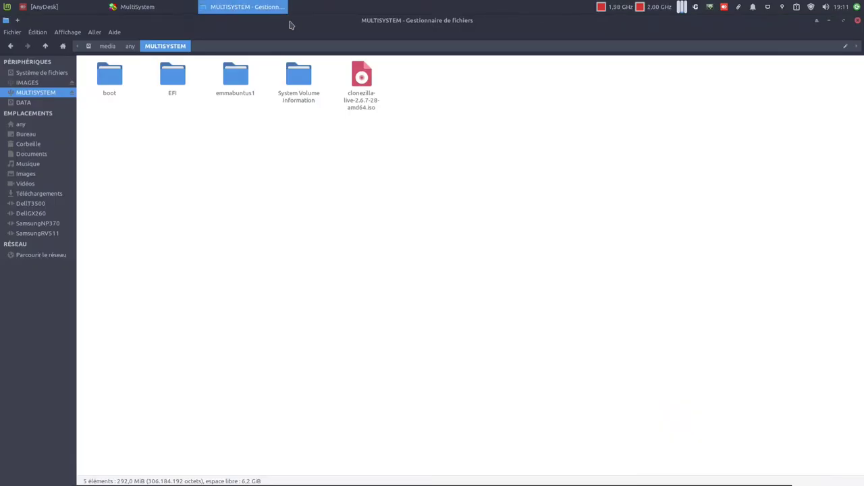
left_click_drag(455, 27, 1, 216)
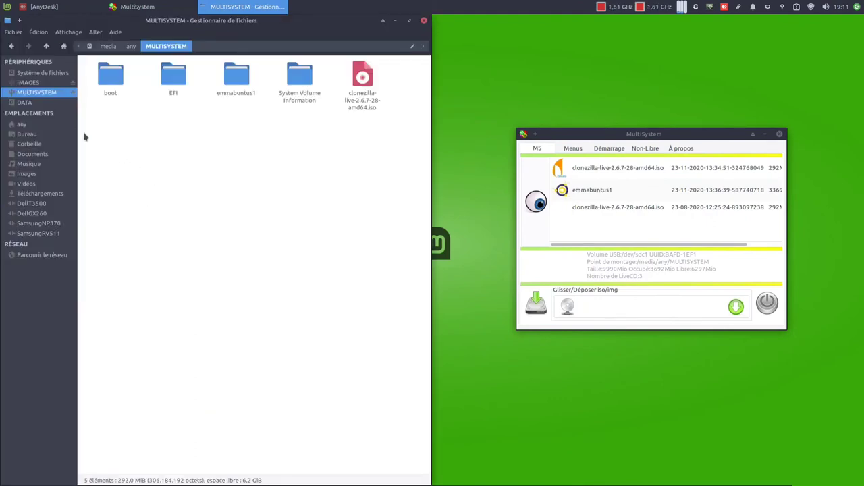
Open the ISO folder on the DATA location in the file manager
left_click(53, 103)
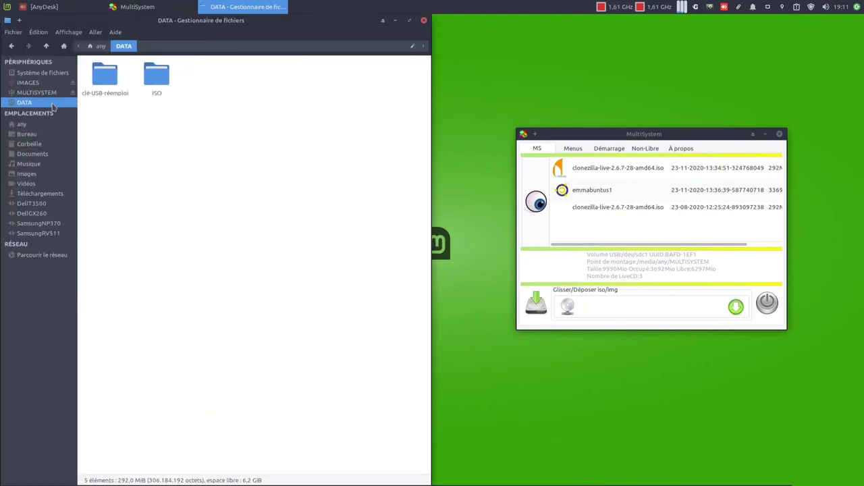
double_click(106, 86)
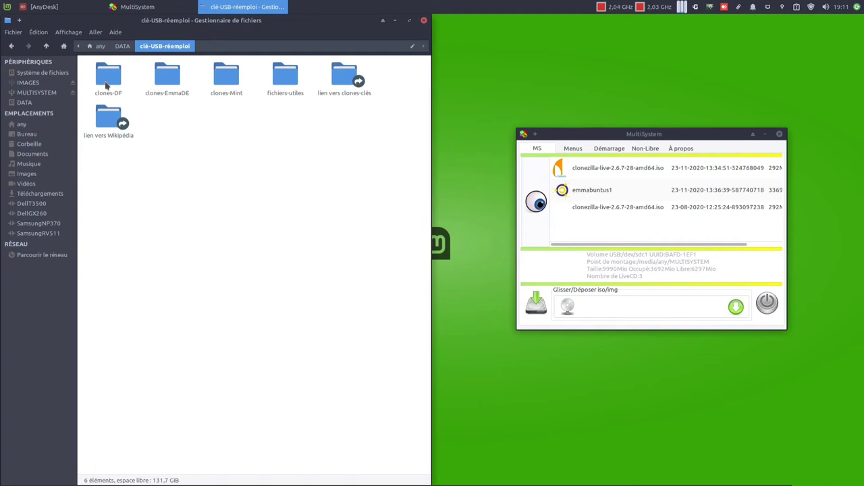
left_click(11, 45)
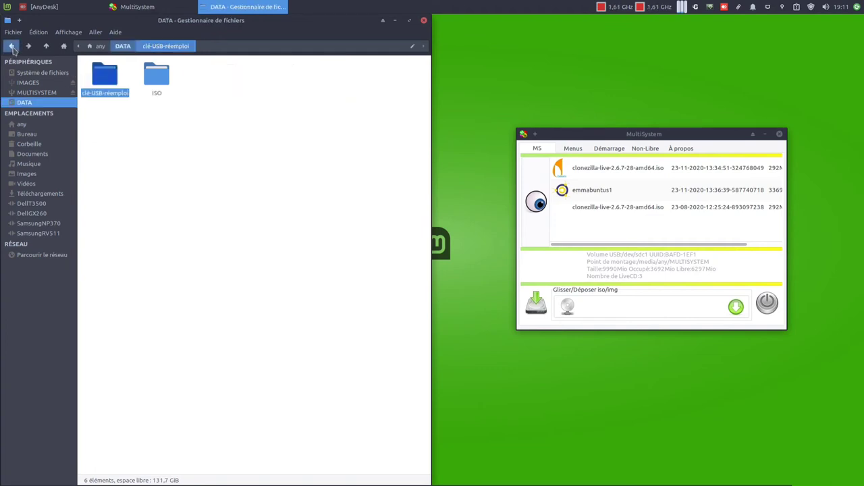
double_click(157, 79)
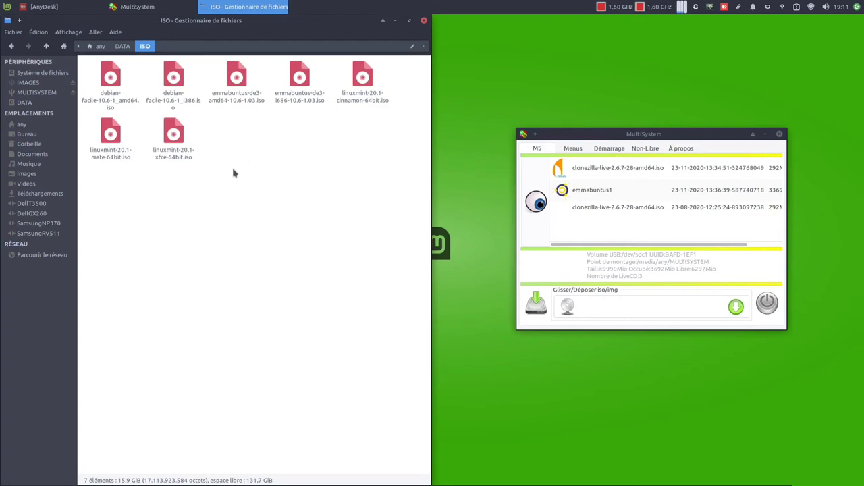
Copy linuxmint-20.1-mate-64bit.iso from the ISO folder, paste it into MultiSystem's ISO drop field and authorize the addition with the administrator password
left_click(105, 156)
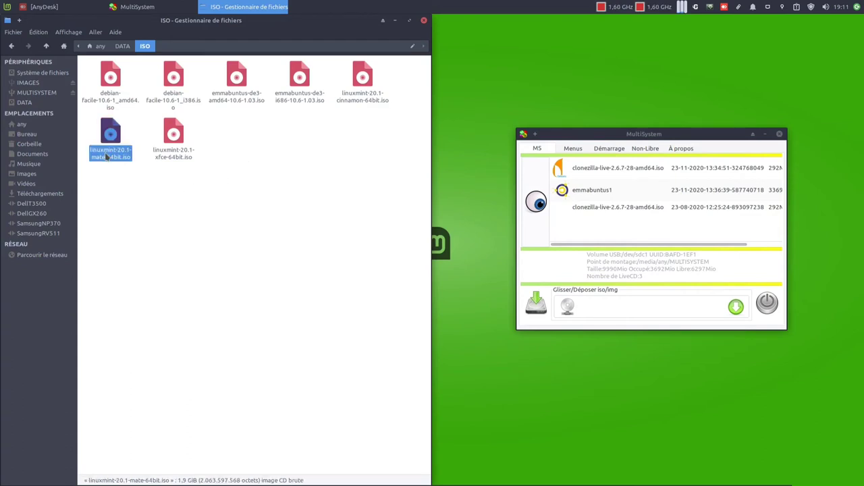
right_click(106, 156)
left_click(131, 213)
right_click(609, 304)
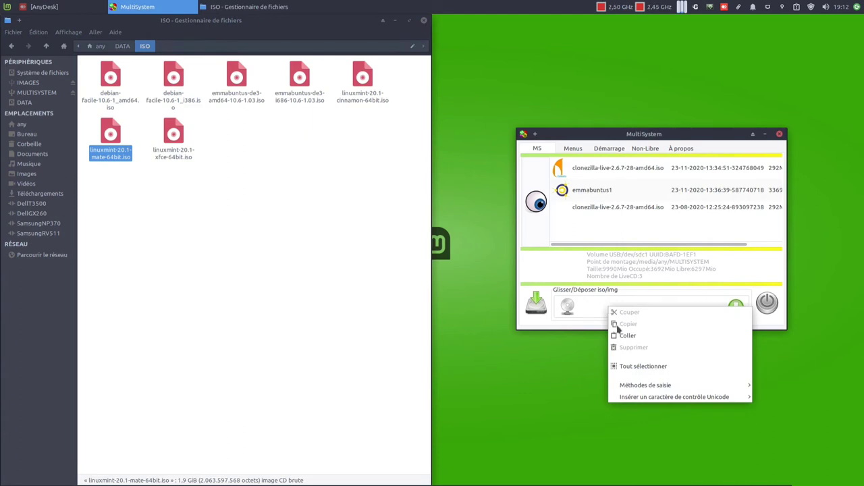
left_click(626, 336)
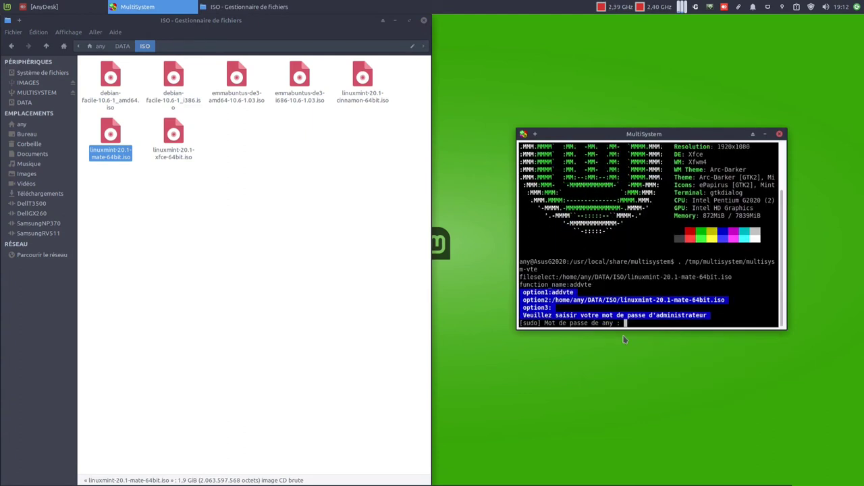
type("********")
key("Return")
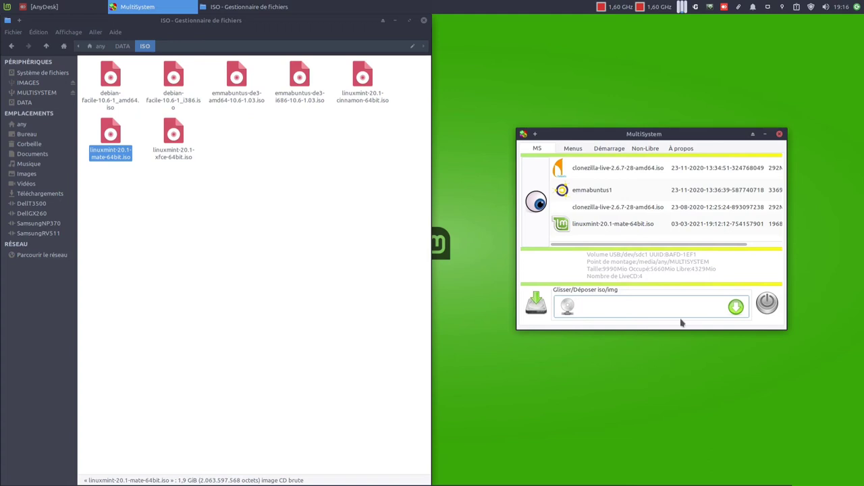
Close MultiSystem and maximize the file manager window
left_click(780, 134)
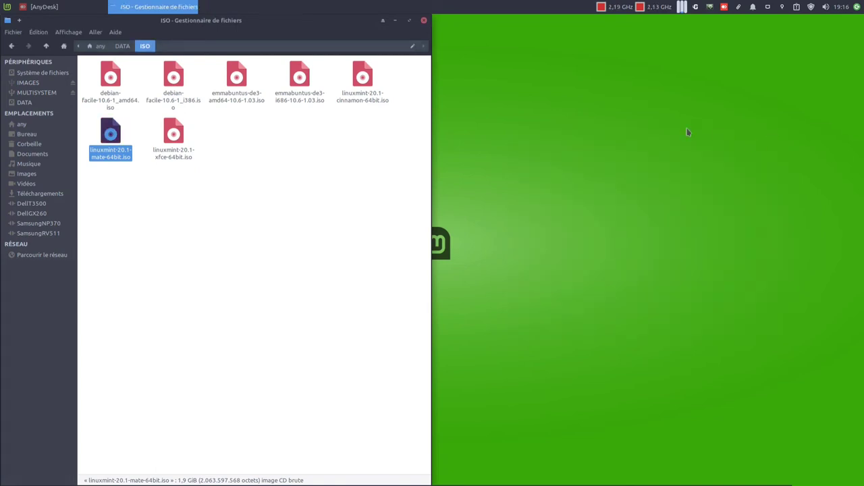
left_click(409, 23)
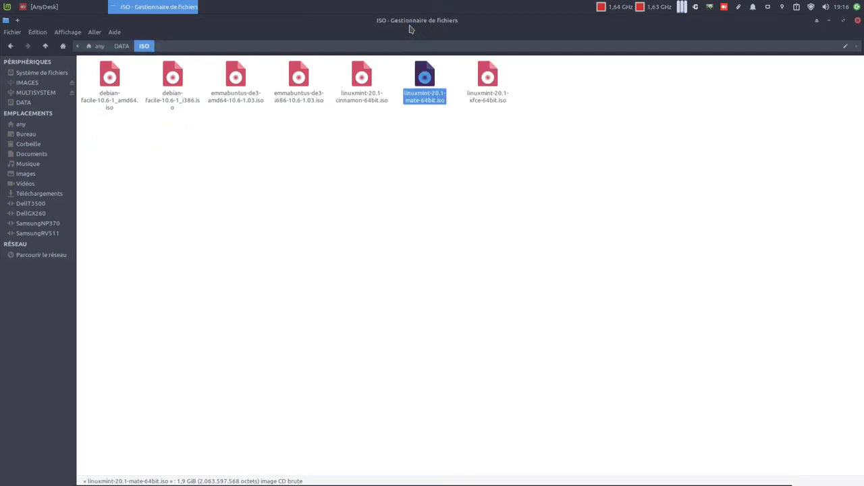
Clear the file selection and open the ISO folder as the root user, authenticating with the administrator password
left_click(356, 239)
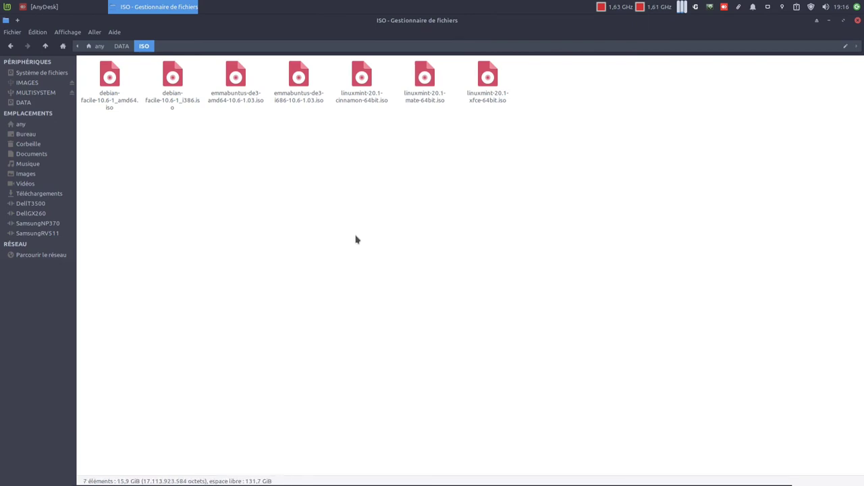
right_click(356, 240)
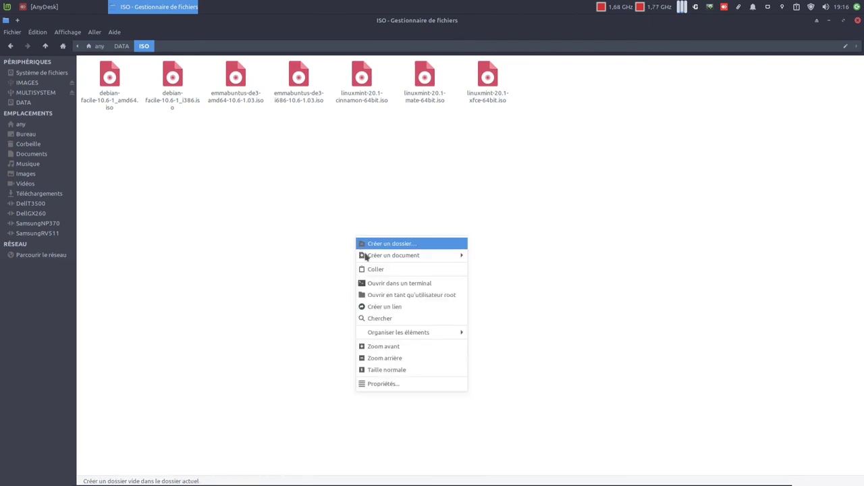
left_click(407, 295)
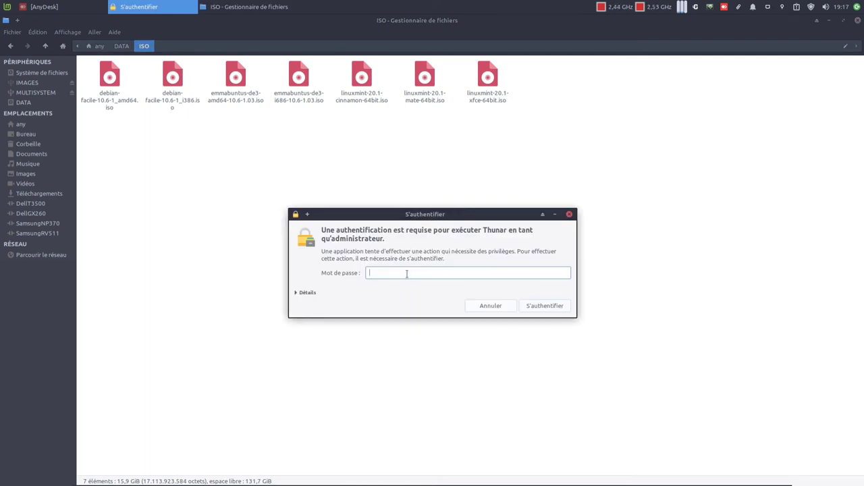
type("********")
key("Return")
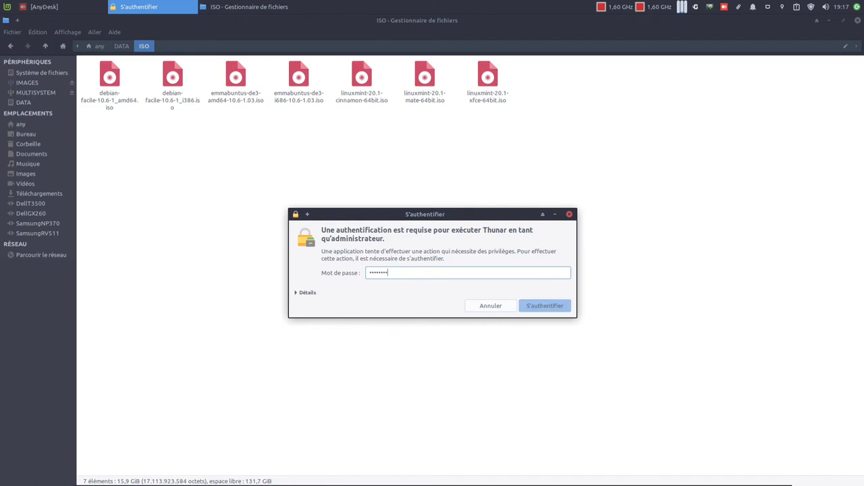